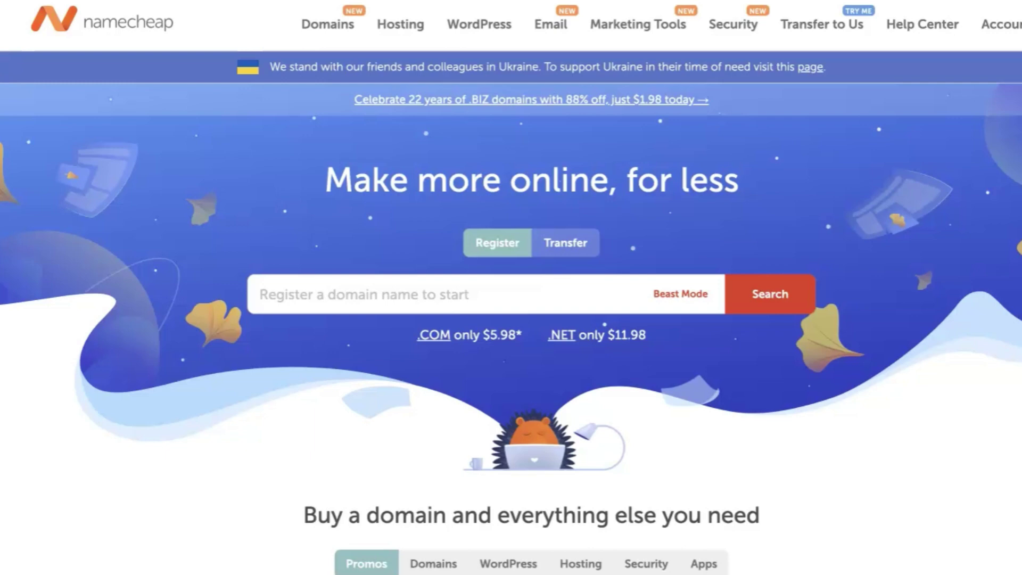
# - Search for the domain name "coloringallday" to register
pyautogui.click(316, 295)
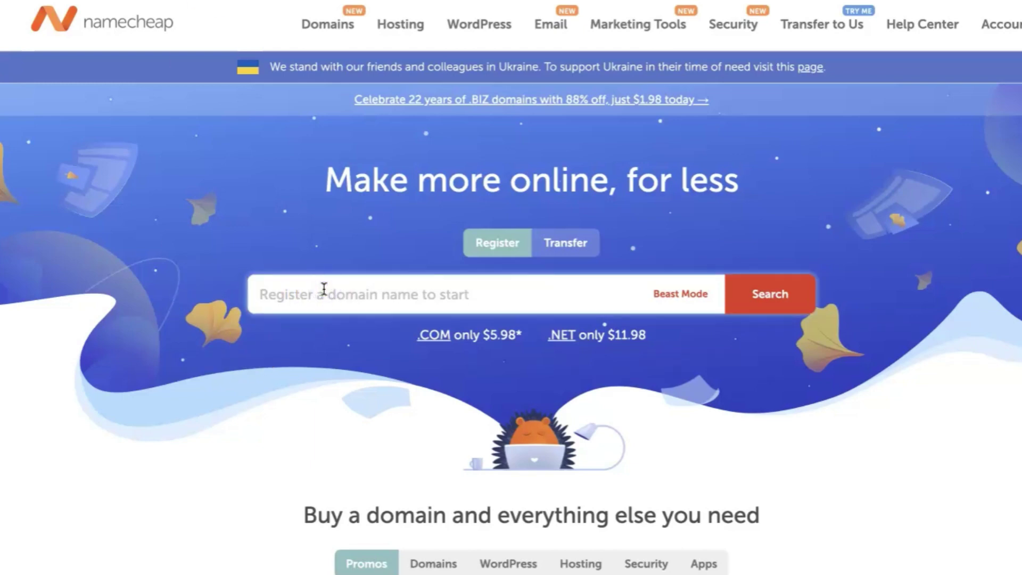
pyautogui.write('coloring')
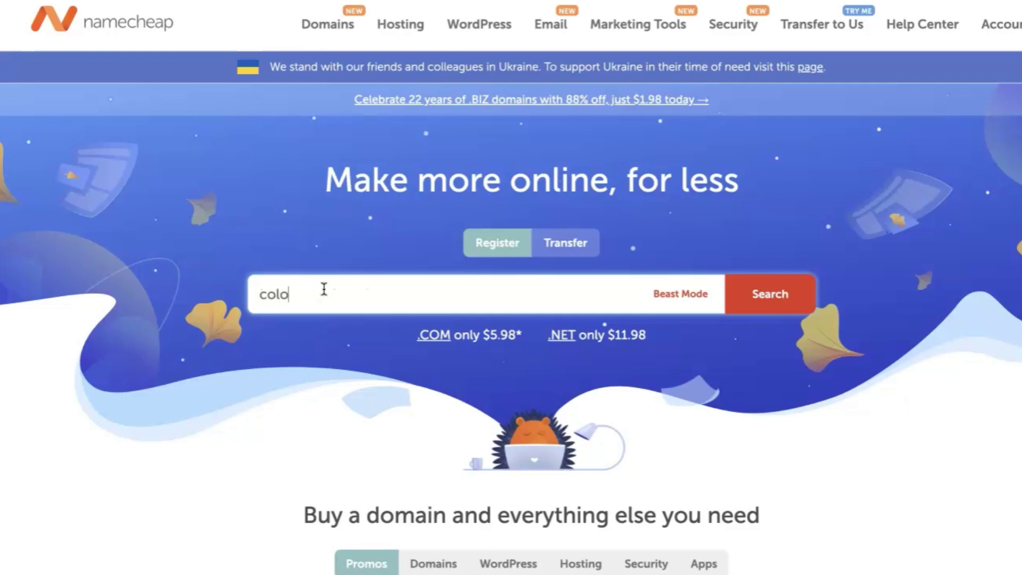
pyautogui.write('allday')
pyautogui.click(779, 295)
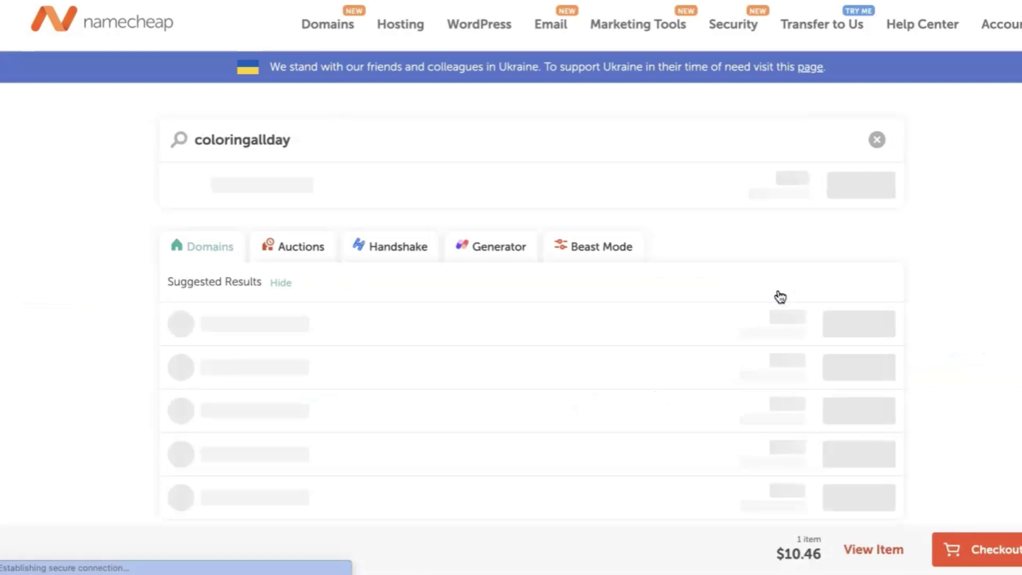
# - Add coloringallday.com to the cart and look through the results page
pyautogui.click(849, 187)
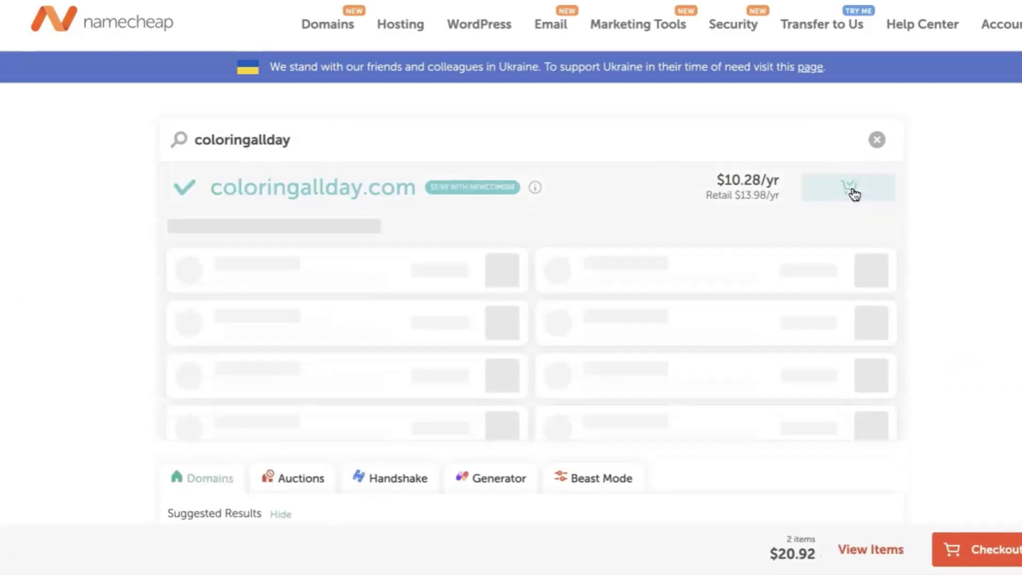
pyautogui.scroll(-1, 1000, 250)
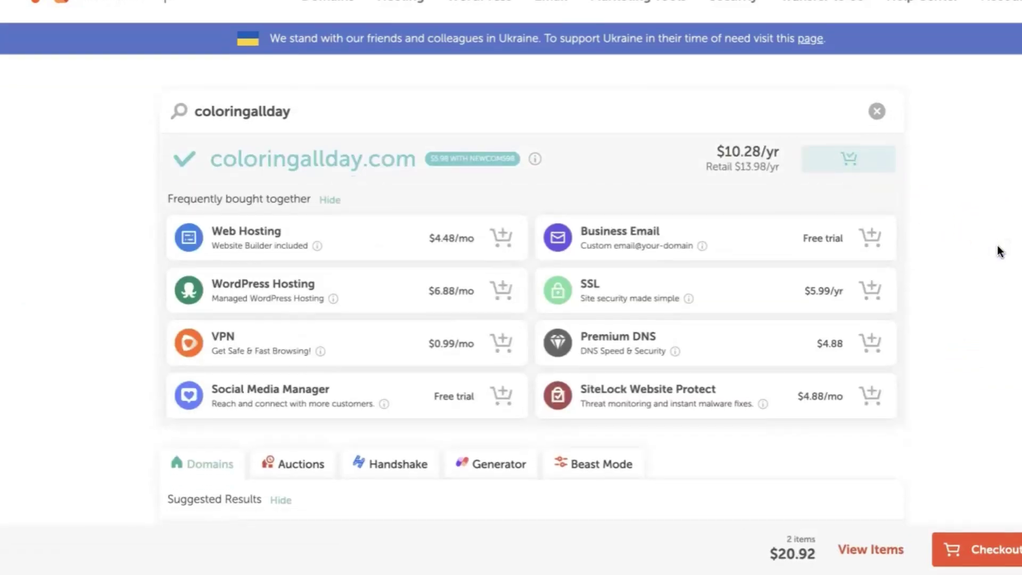
pyautogui.scroll(-5, 1000, 250)
pyautogui.scroll(6, 1000, 250)
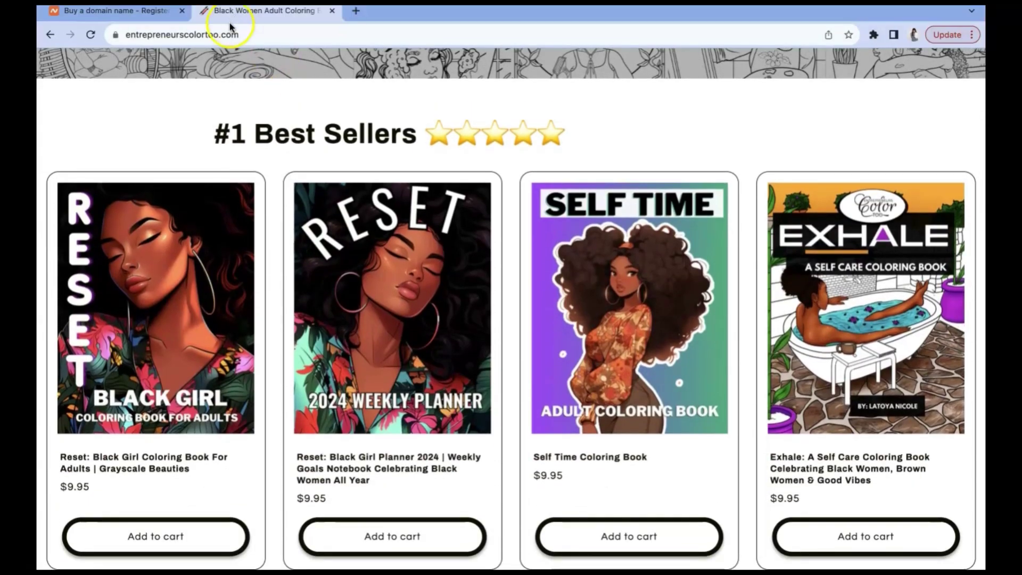
# - Examine the coloring-book store's web address and its best-sellers section
pyautogui.click(224, 35)
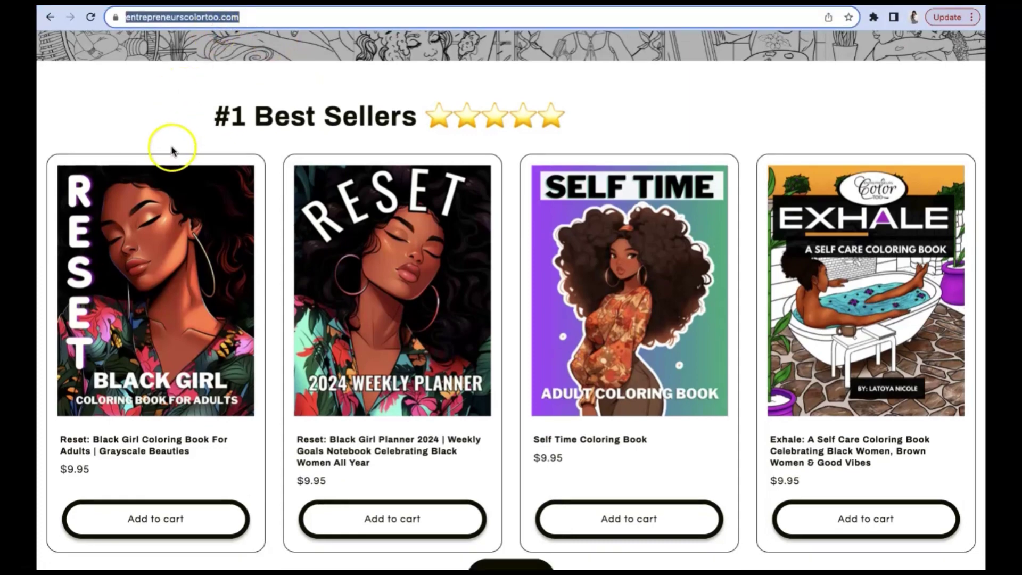
pyautogui.click(155, 110)
pyautogui.scroll(-2, 155, 110)
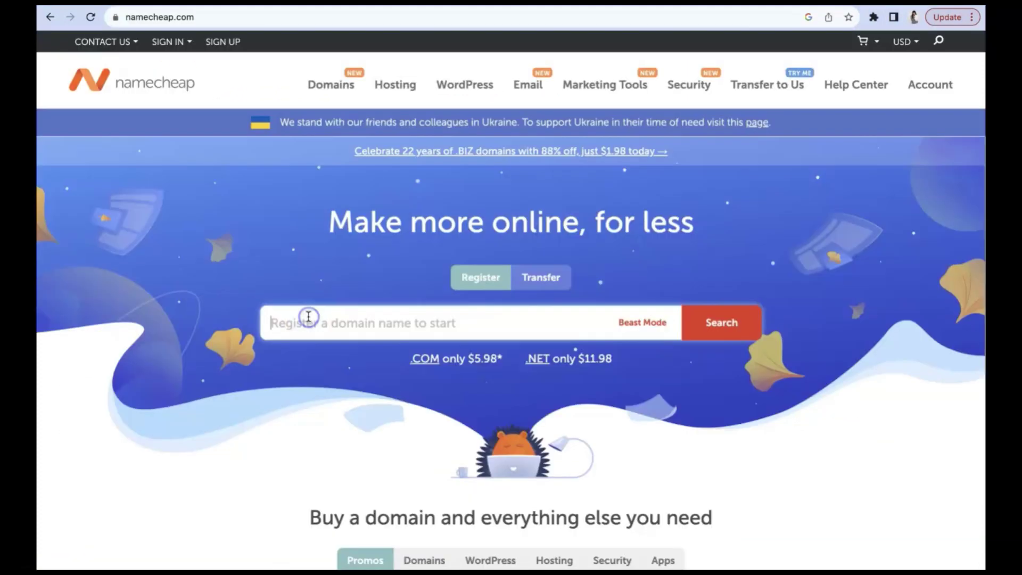
# - Search Namecheap for the domain name "entrepreneurscolortoo"
pyautogui.click(308, 314)
pyautogui.write('entreprne')
pyautogui.press('BackSpace')
pyautogui.press('BackSpace')
pyautogui.press('BackSpace')
pyautogui.press('BackSpace')
pyautogui.write('eneurscolortoo')
pyautogui.press('Return')
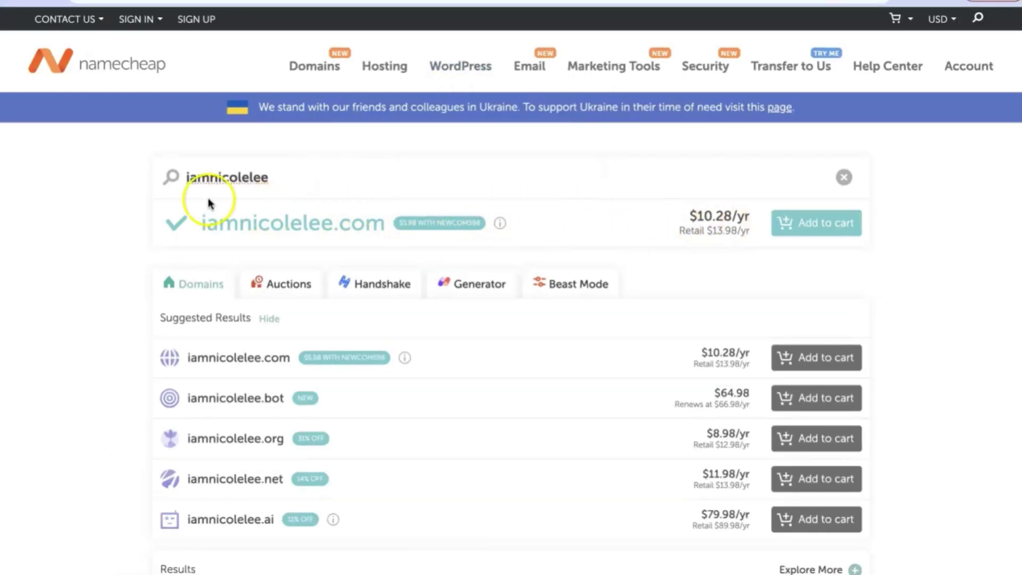
# - Examine the top .com domain result and read the details of its new-customer promo offer
pyautogui.click(287, 177)
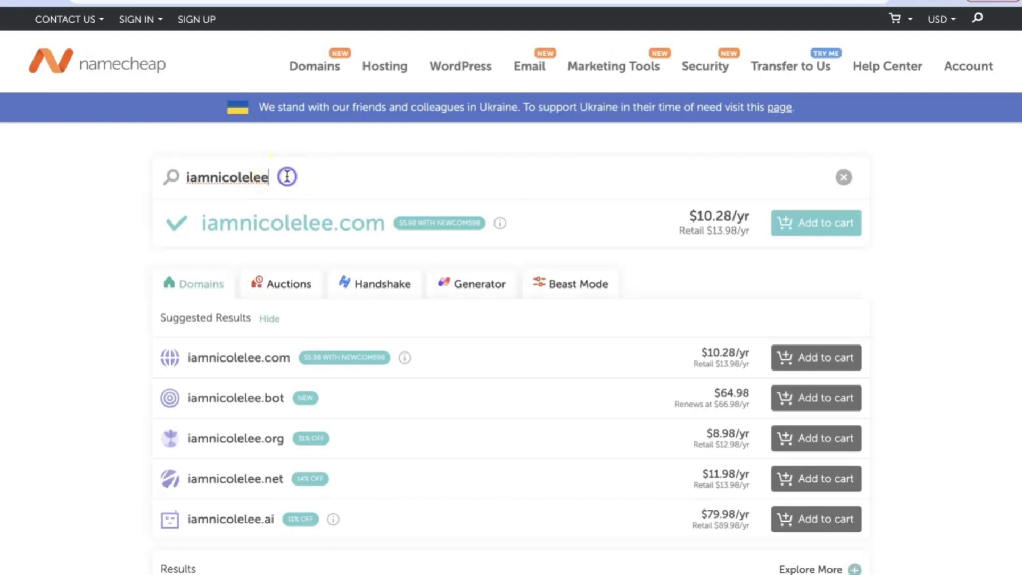
pyautogui.click(202, 223)
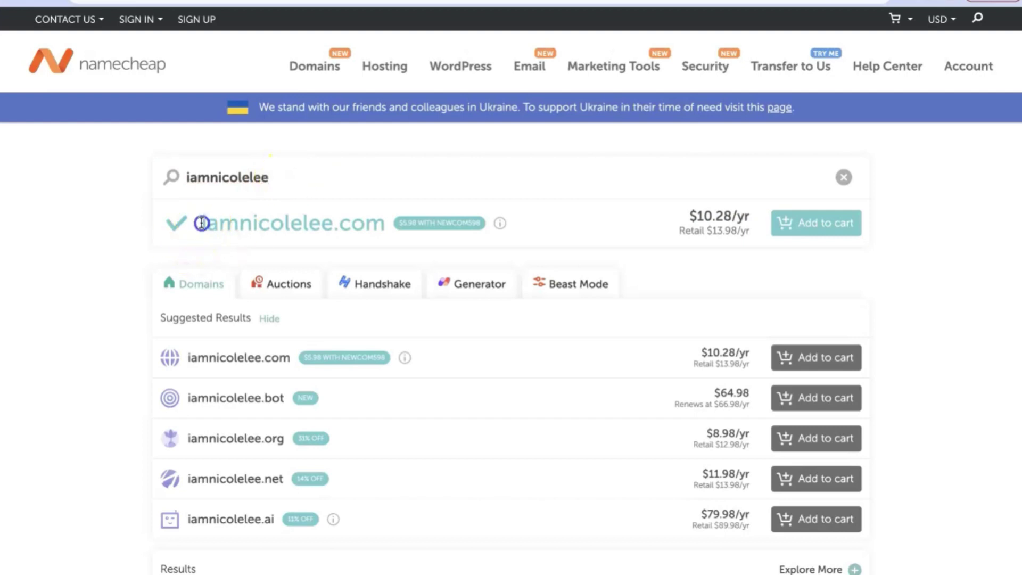
pyautogui.moveTo(203, 223); pyautogui.dragTo(383, 228)
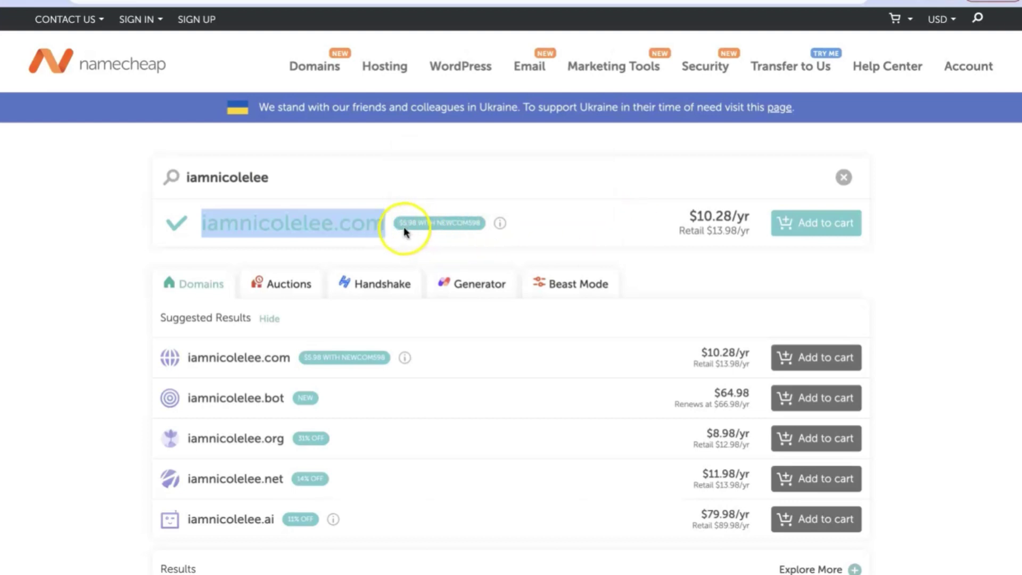
pyautogui.moveTo(424, 239); pyautogui.dragTo(492, 244)
pyautogui.click(516, 239)
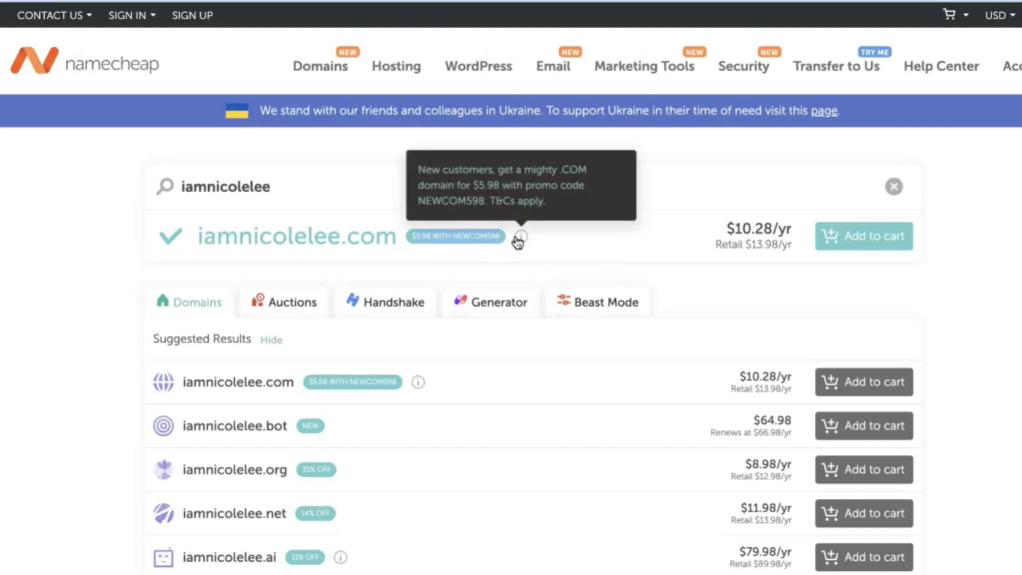
# - Add the top .com domain result to the cart
pyautogui.click(879, 241)
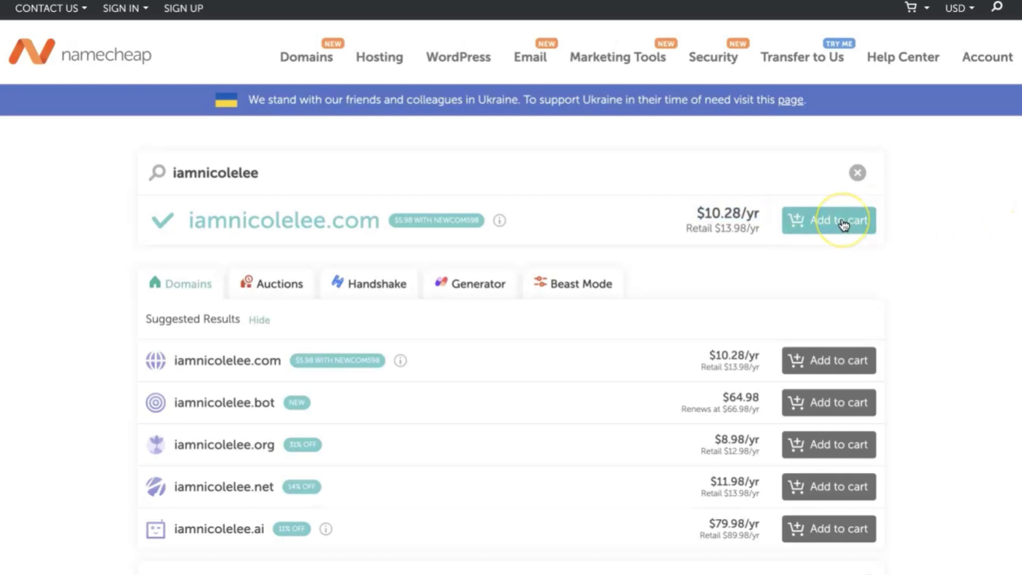
pyautogui.click(844, 225)
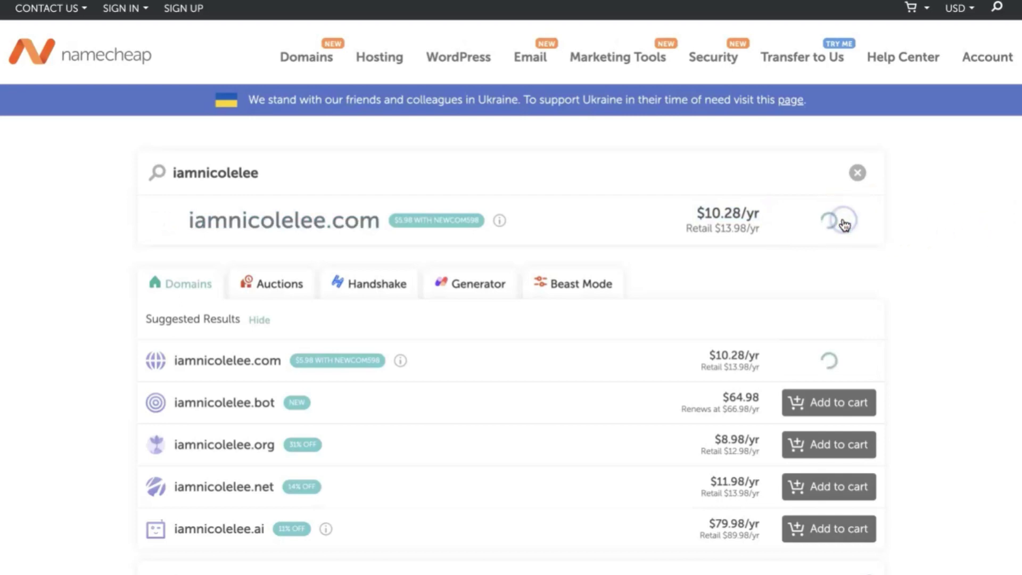
pyautogui.click(984, 260)
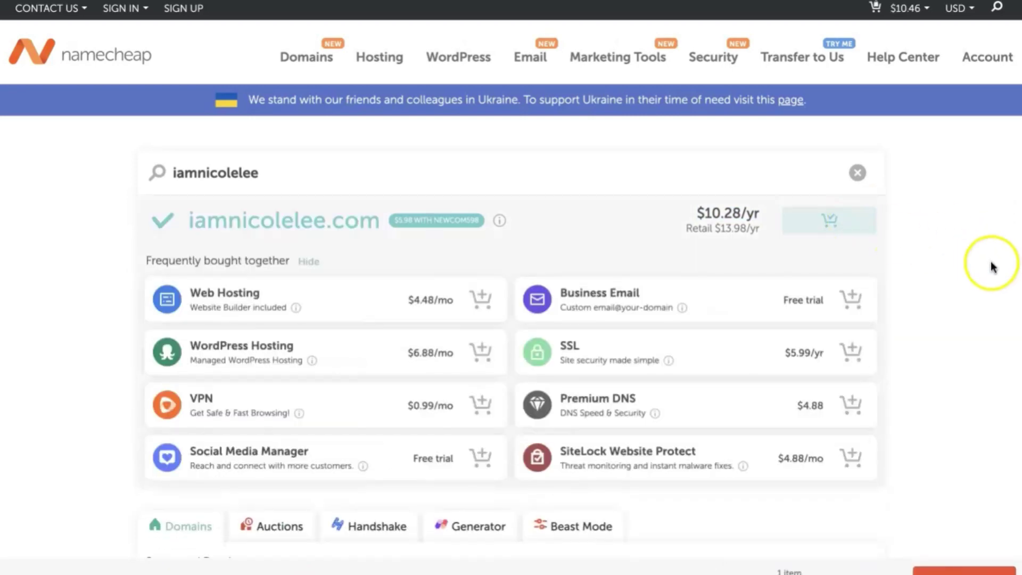
# - Review the frequently bought together add-ons and alternative domain extensions, and proceed to checkout with only the .com domain
pyautogui.scroll(-1, 985, 270)
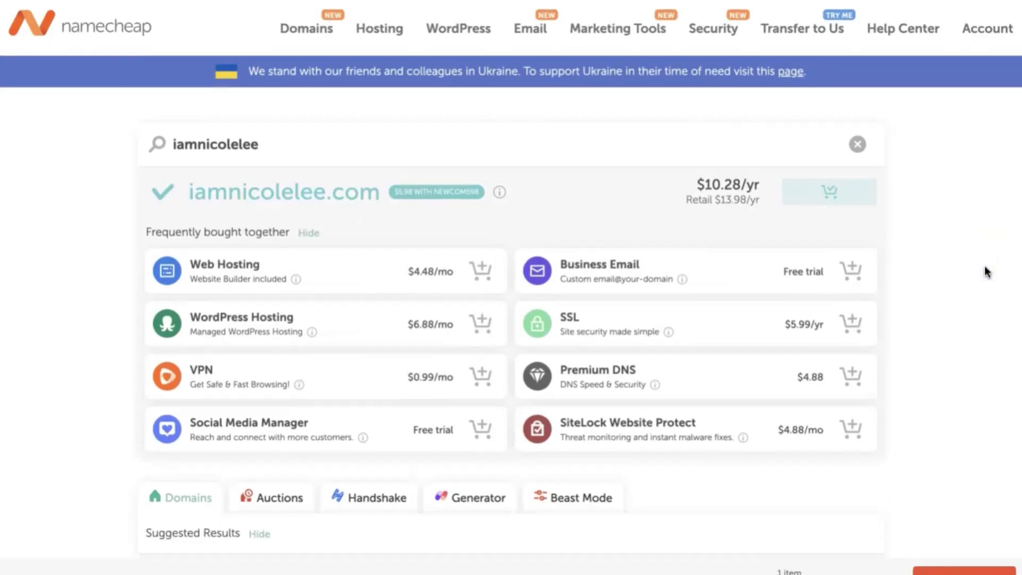
pyautogui.scroll(-1, 986, 271)
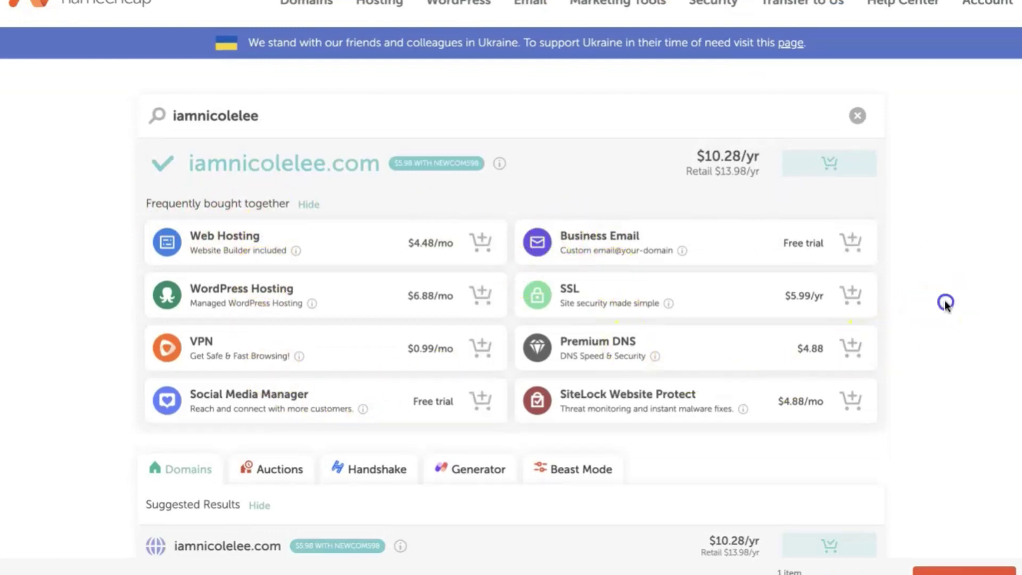
pyautogui.scroll(-1, 945, 304)
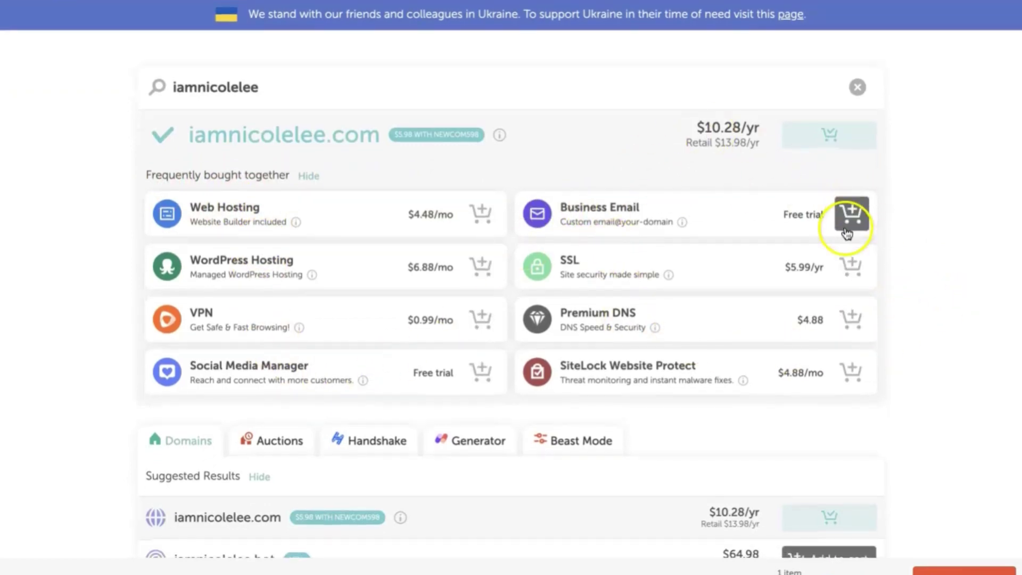
pyautogui.scroll(-7, 944, 264)
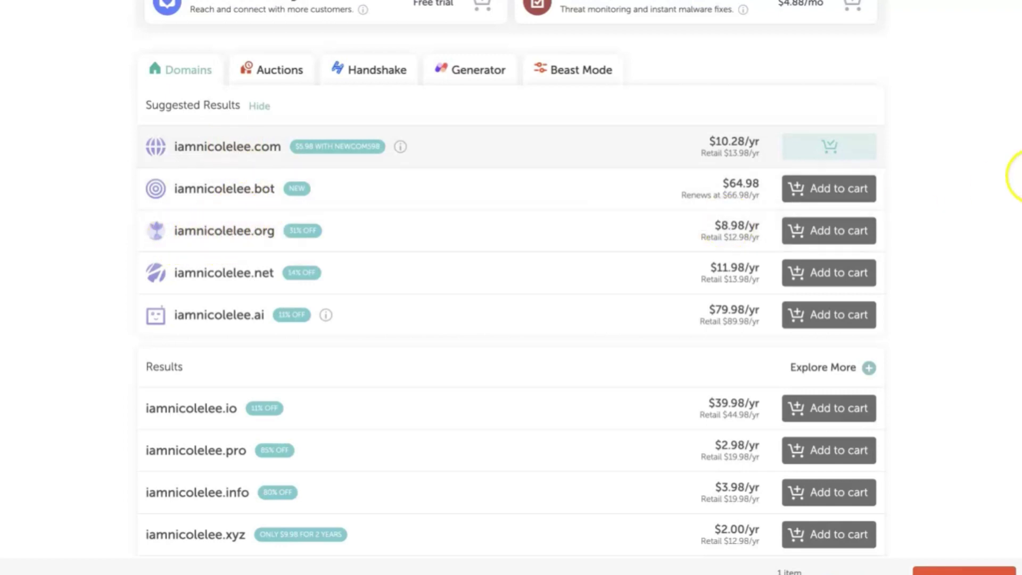
pyautogui.scroll(-2, 1015, 194)
pyautogui.scroll(-10, 1015, 196)
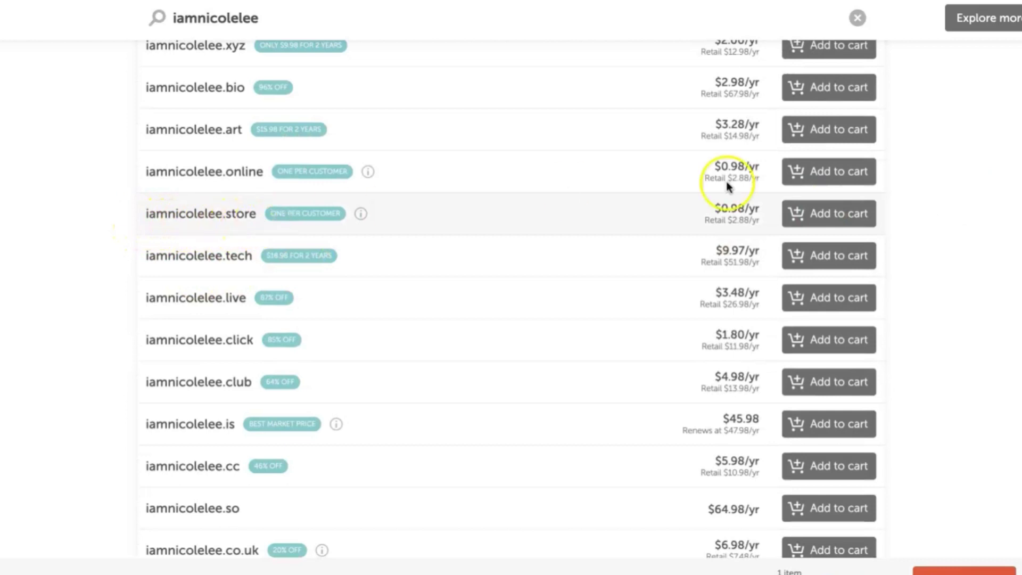
pyautogui.scroll(-3, 1014, 192)
pyautogui.scroll(-7, 1016, 192)
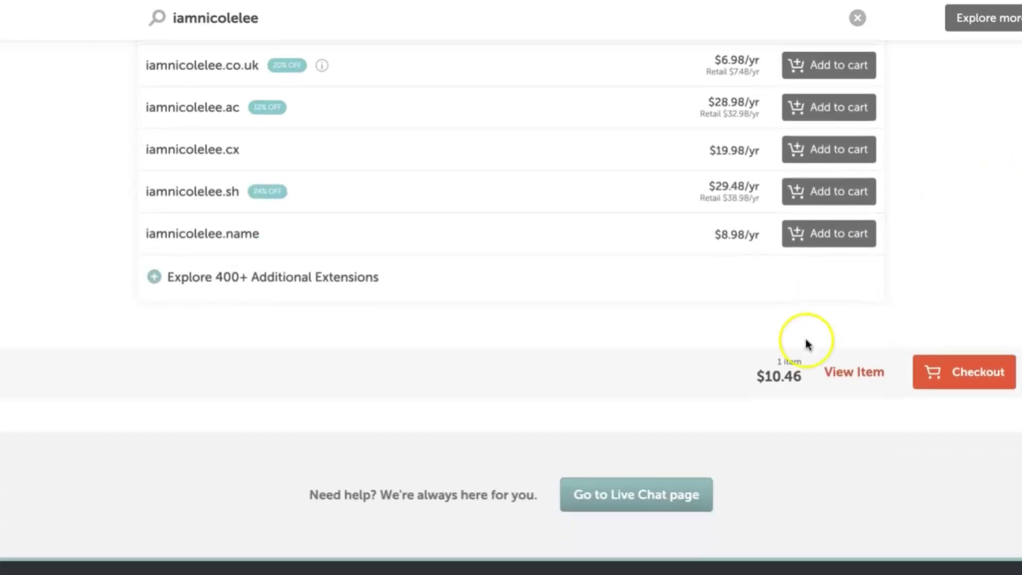
pyautogui.click(966, 375)
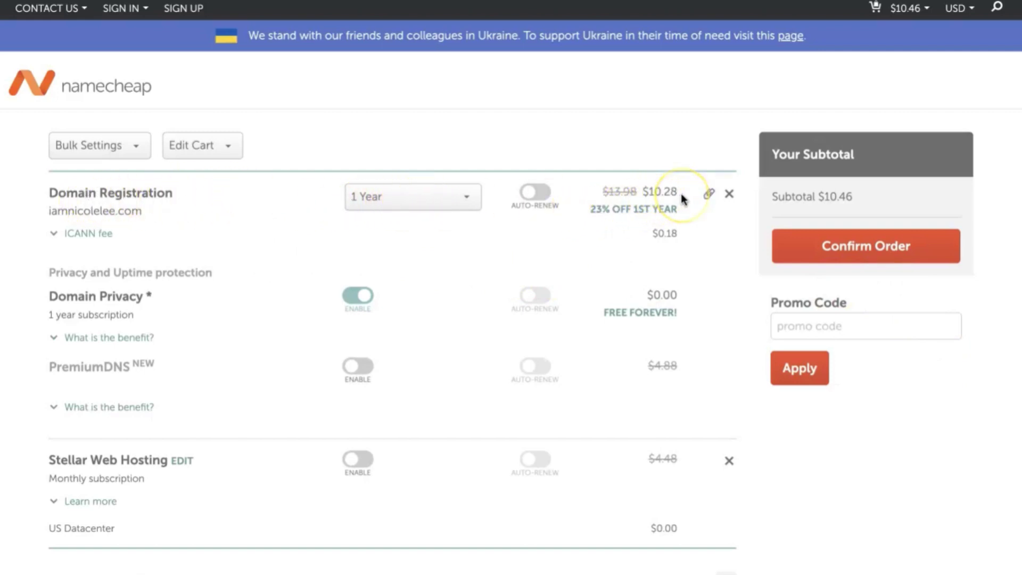
# - Try registration terms of 2 and 5 years for the domain, and set the term back to 1 year
pyautogui.click(438, 196)
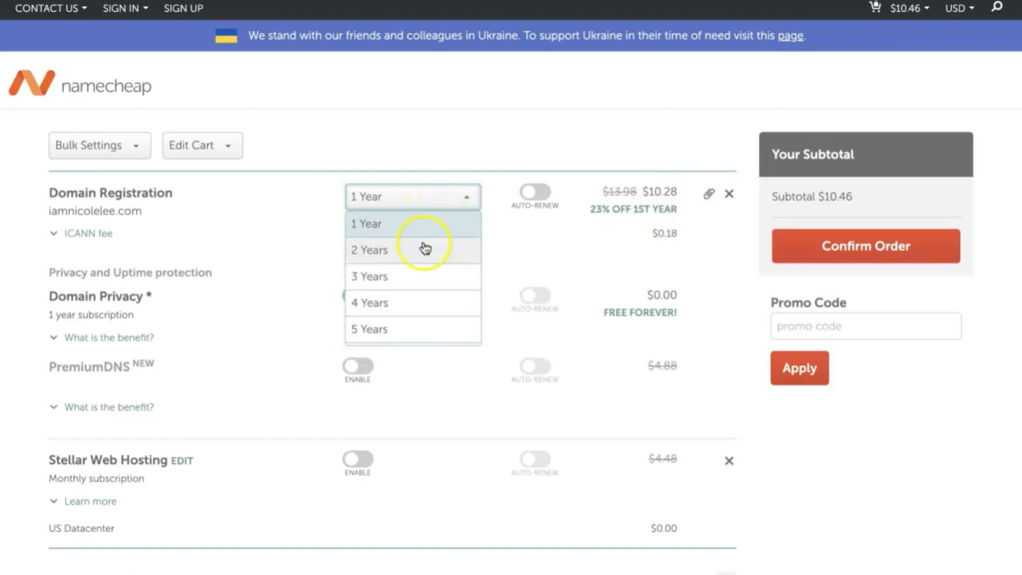
pyautogui.click(383, 251)
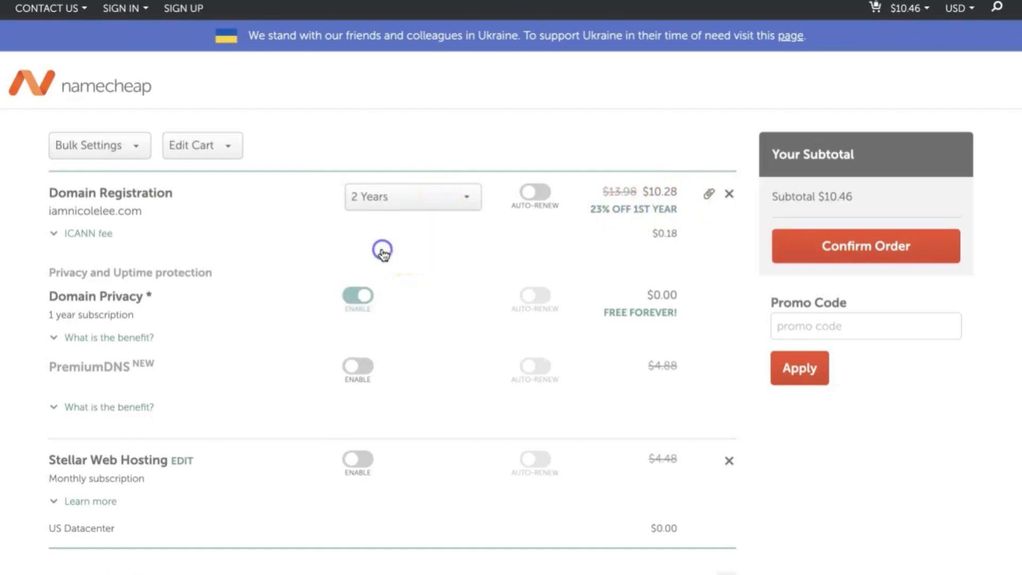
pyautogui.click(420, 196)
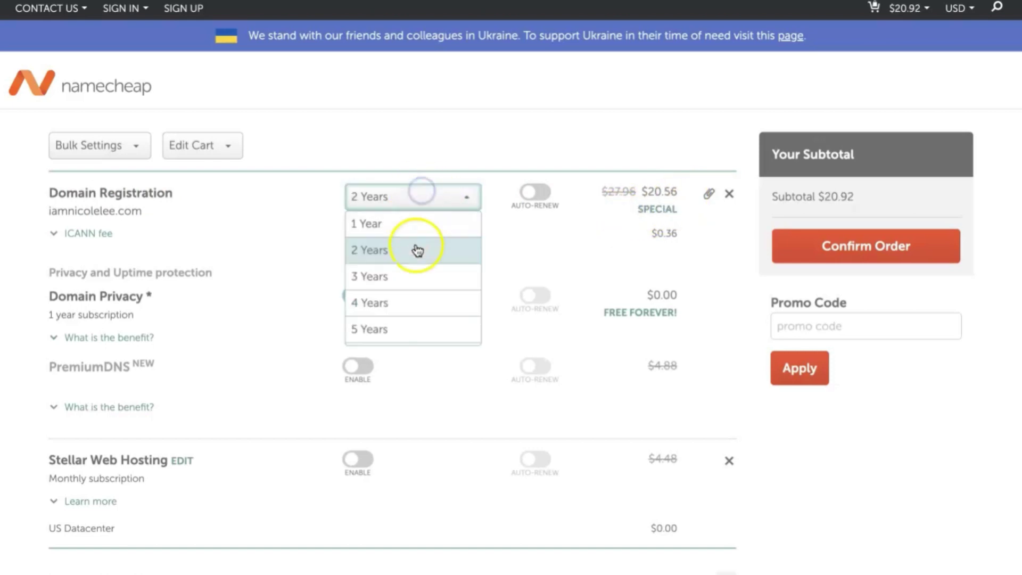
pyautogui.click(401, 338)
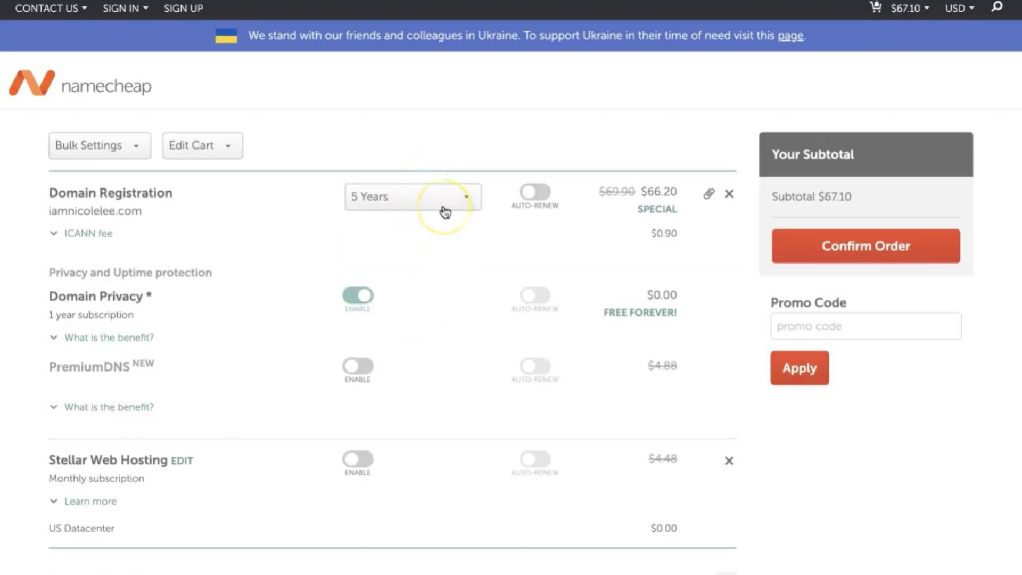
pyautogui.click(445, 213)
pyautogui.click(468, 362)
# - Expand the benefit explanation for Domain Privacy in the cart
pyautogui.scroll(-1, 164, 266)
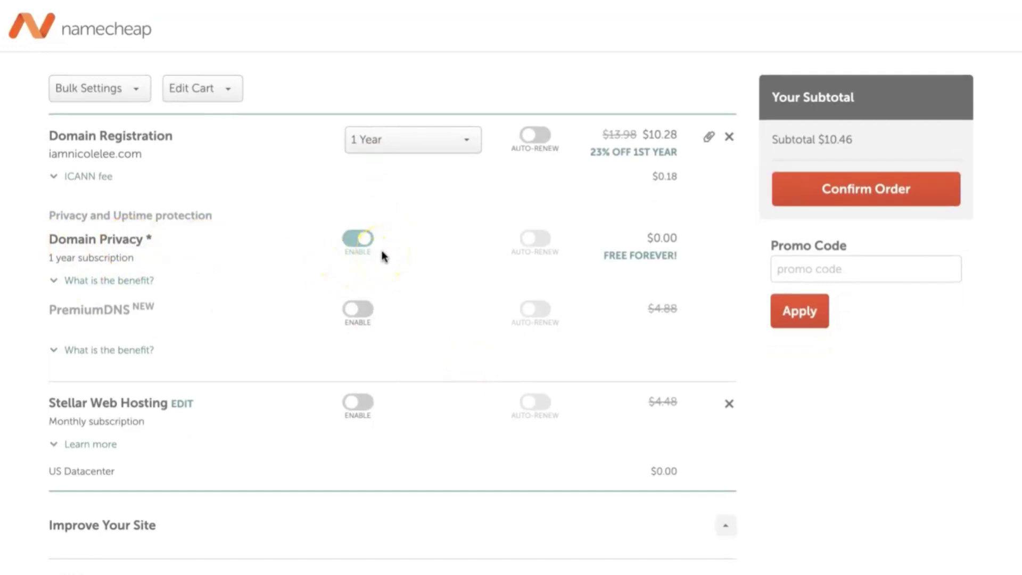
pyautogui.click(130, 285)
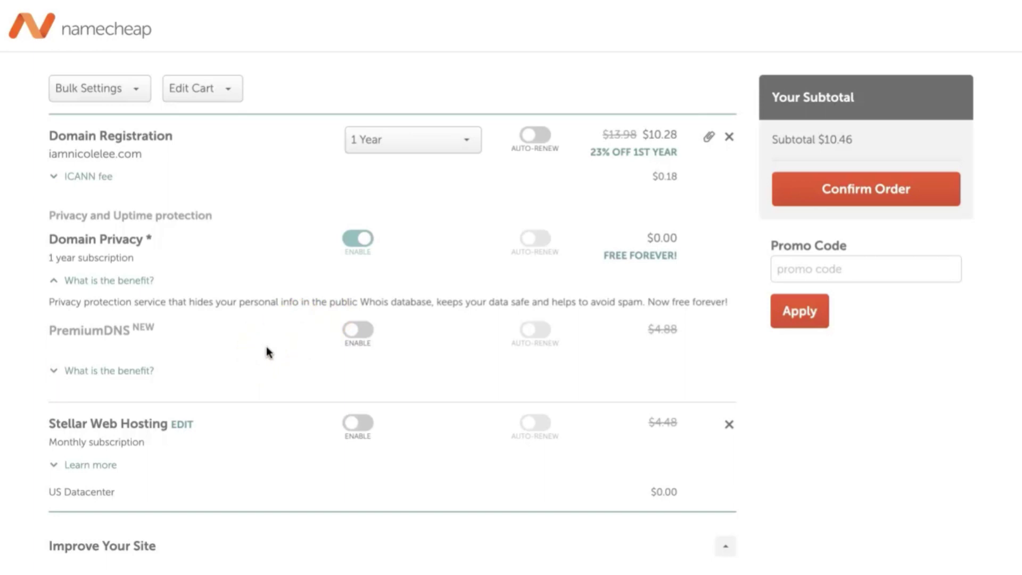
pyautogui.scroll(-1, 298, 266)
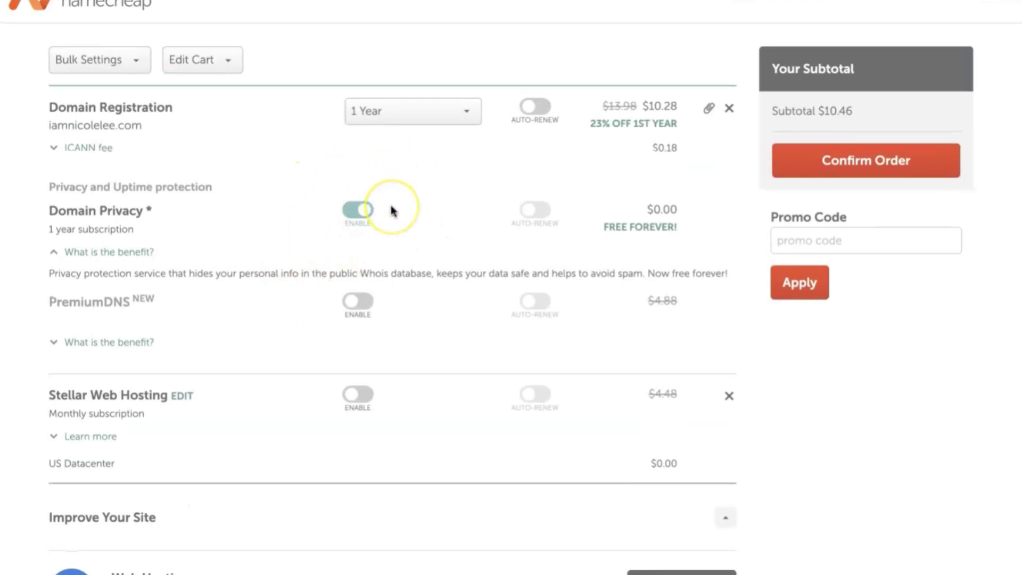
# - Look through the optional site add-ons without adding any, and confirm the order
pyautogui.scroll(-1, 391, 211)
pyautogui.scroll(-8, 392, 211)
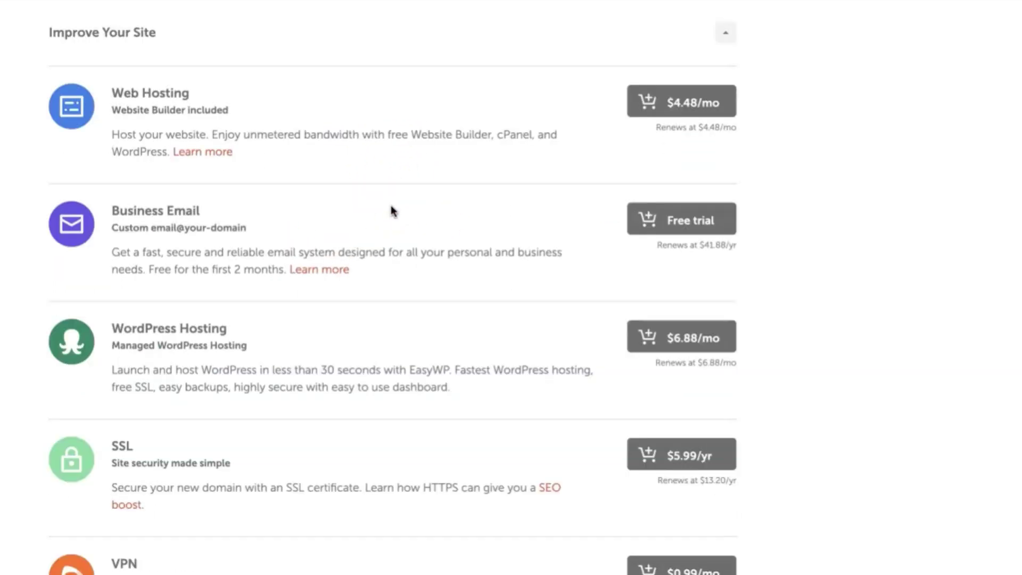
pyautogui.scroll(-8, 392, 211)
pyautogui.scroll(-8, 392, 211)
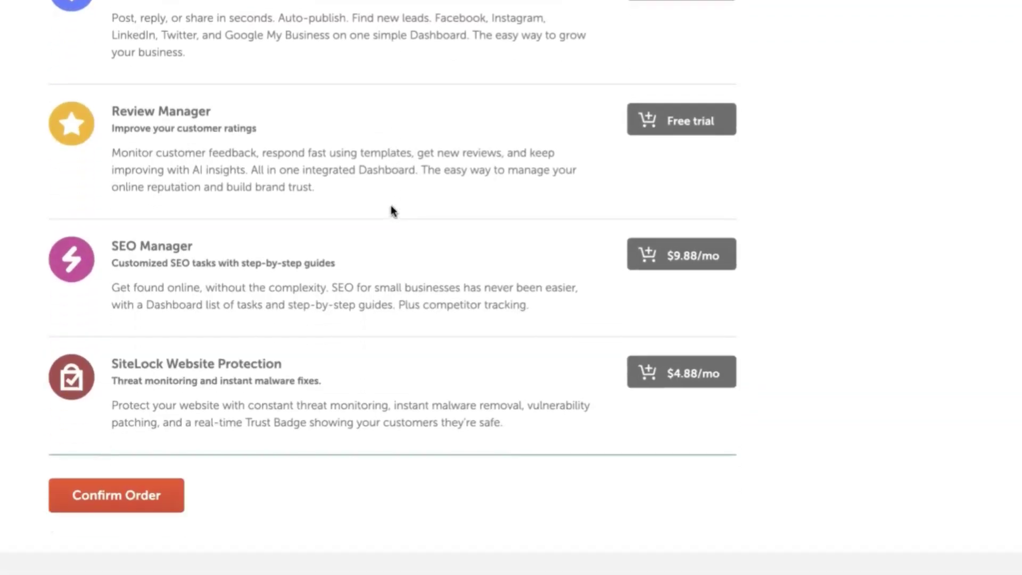
pyautogui.scroll(-3, 391, 211)
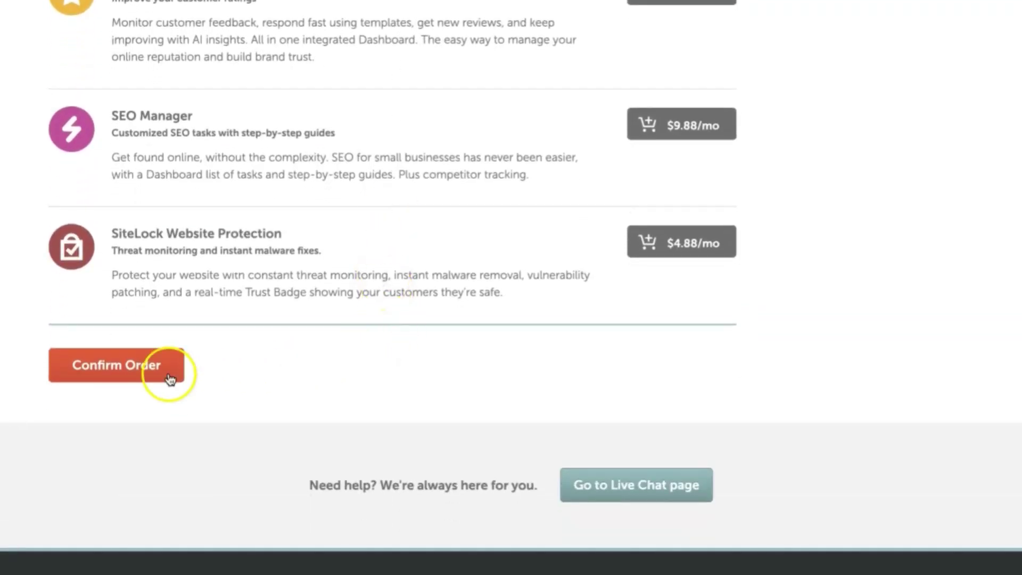
pyautogui.click(104, 376)
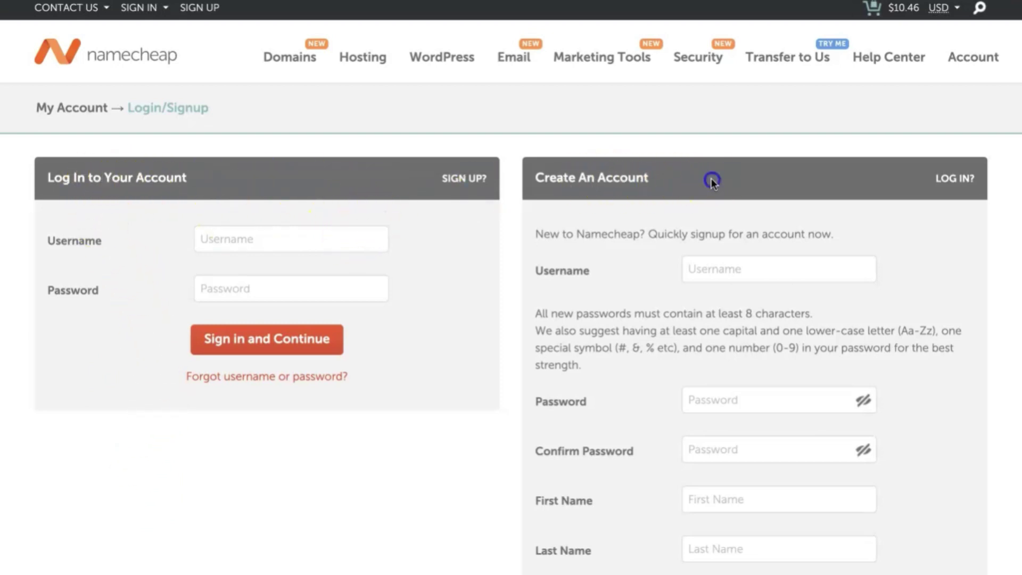
# - Review the fields required to create a new account, leaving the form empty
pyautogui.scroll(-3, 713, 182)
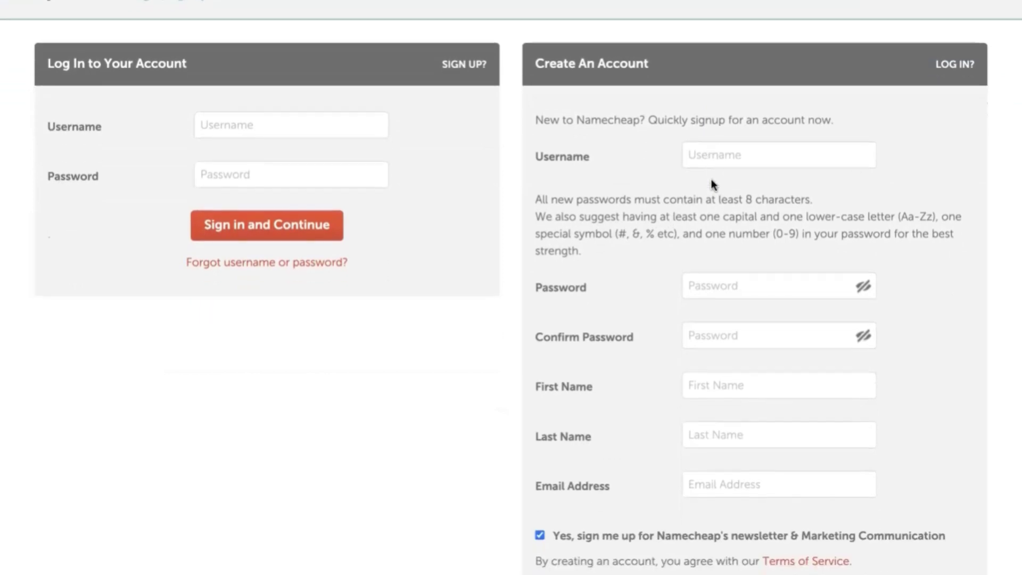
pyautogui.click(720, 161)
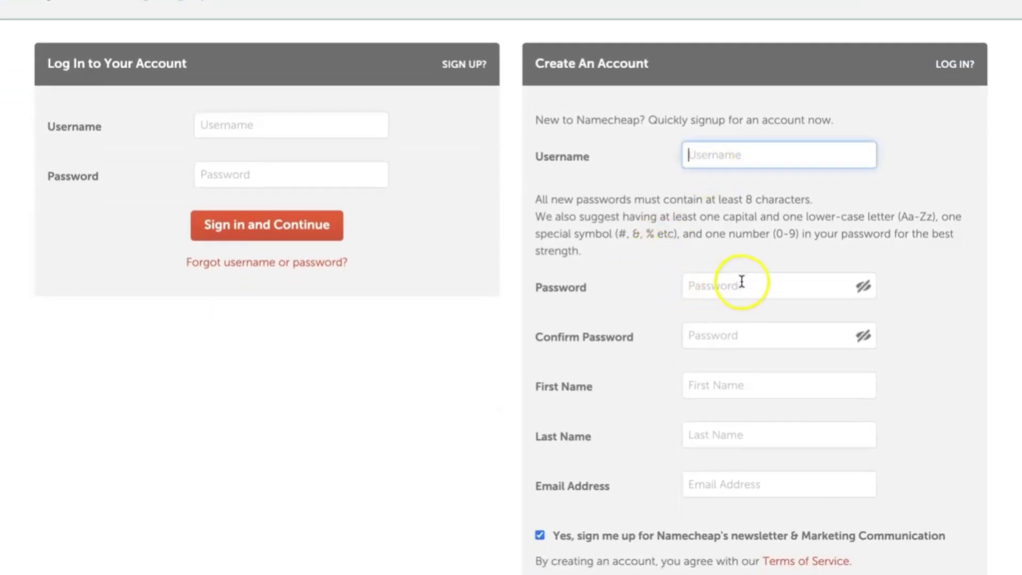
pyautogui.click(947, 388)
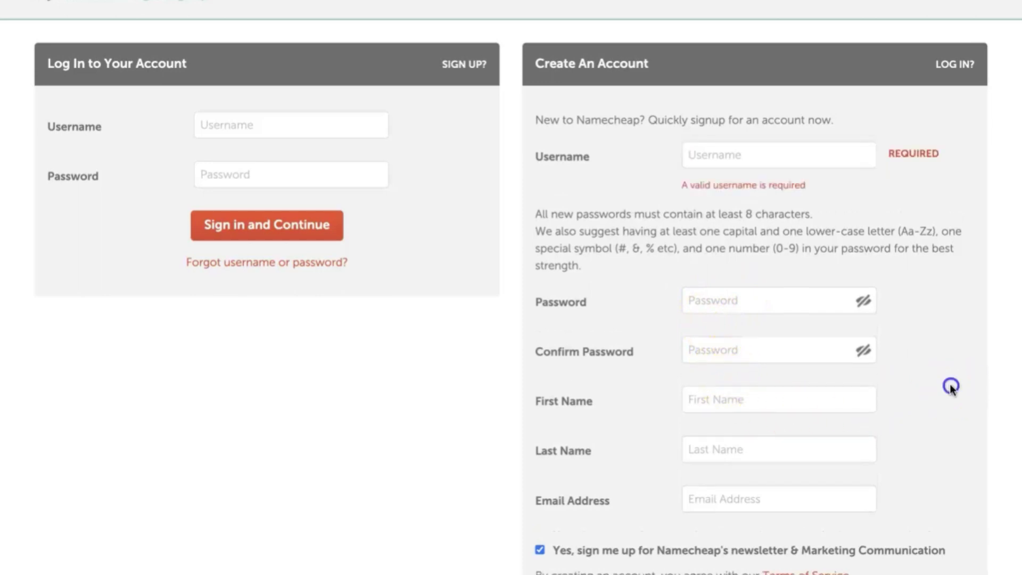
pyautogui.scroll(-1, 950, 386)
pyautogui.scroll(-1, 951, 385)
pyautogui.scroll(-1, 950, 385)
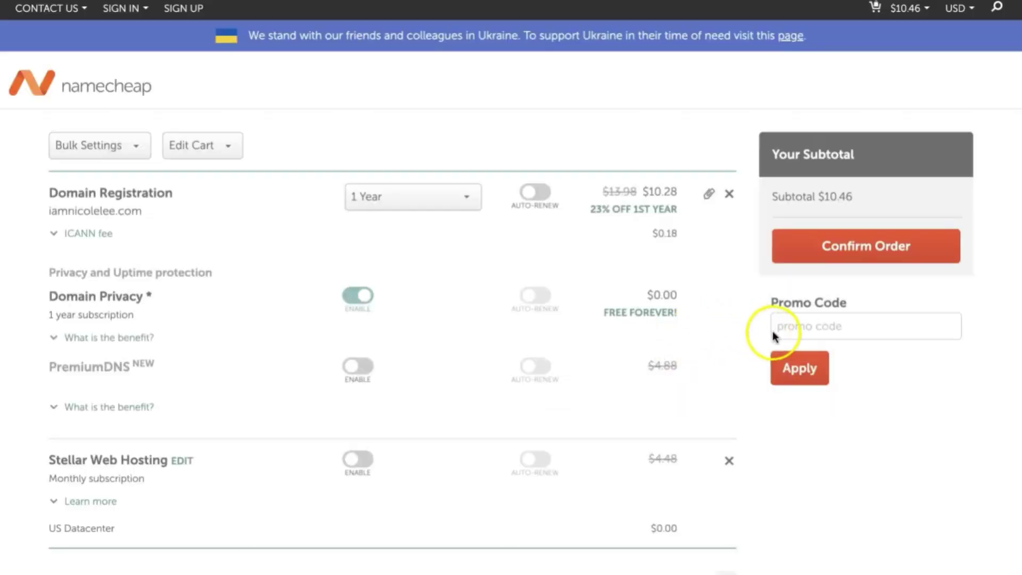
# - Enter NEWCOM598 as the promo code for the domain order in the cart
pyautogui.click(799, 326)
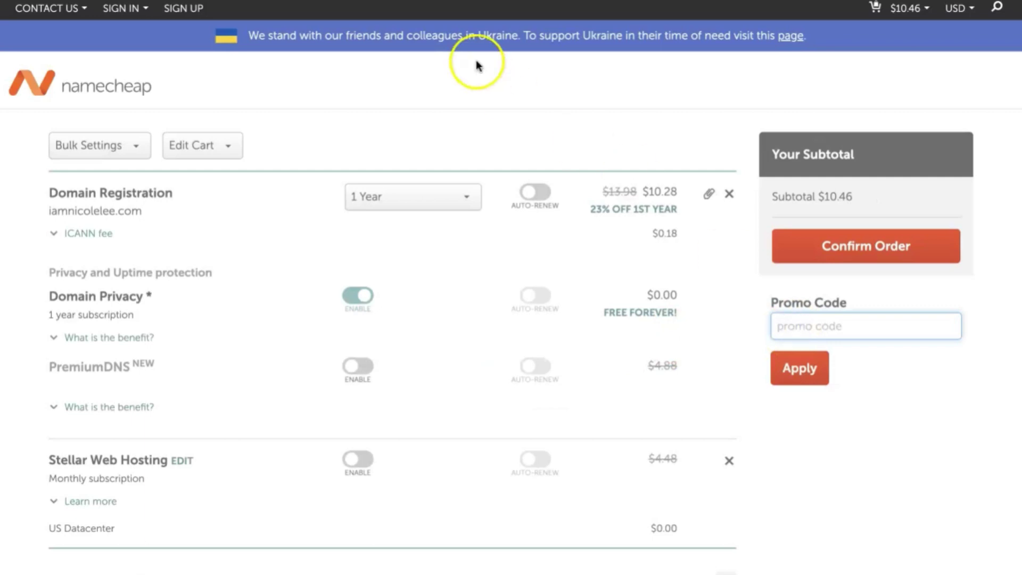
pyautogui.click(93, 0)
pyautogui.click(120, 20)
pyautogui.click(799, 387)
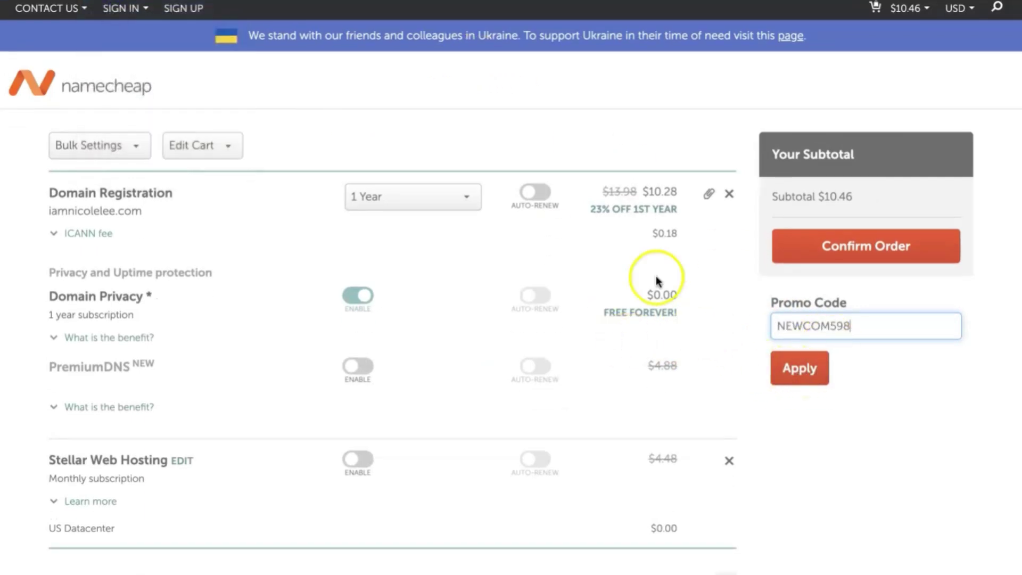